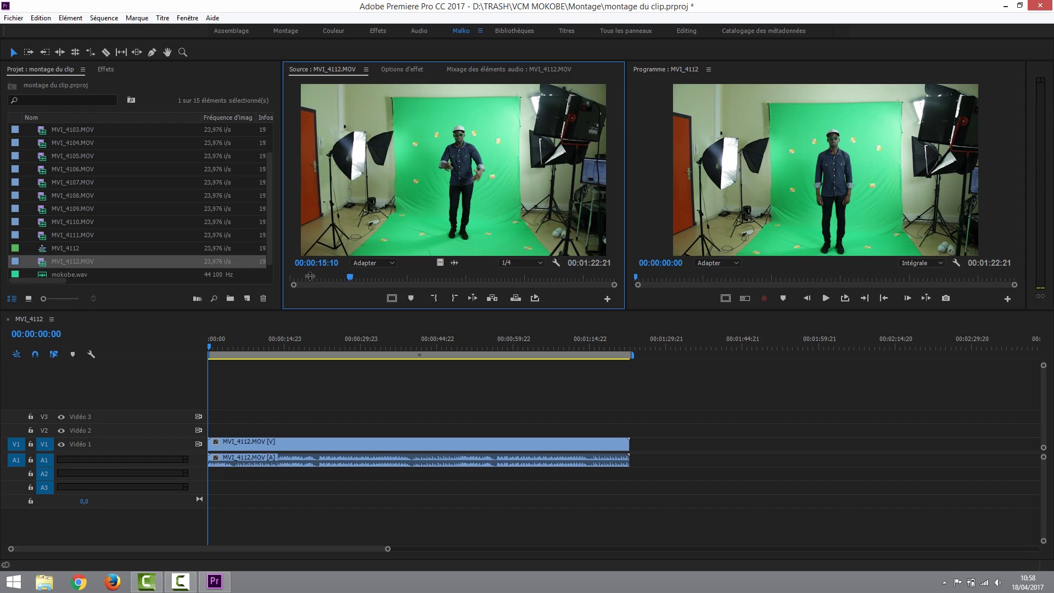
# Mark an in point at 00:00:04:23 and an out point at 00:00:06:22 on the MVI_4112.MOV source clip.
pyautogui.click(310, 276)
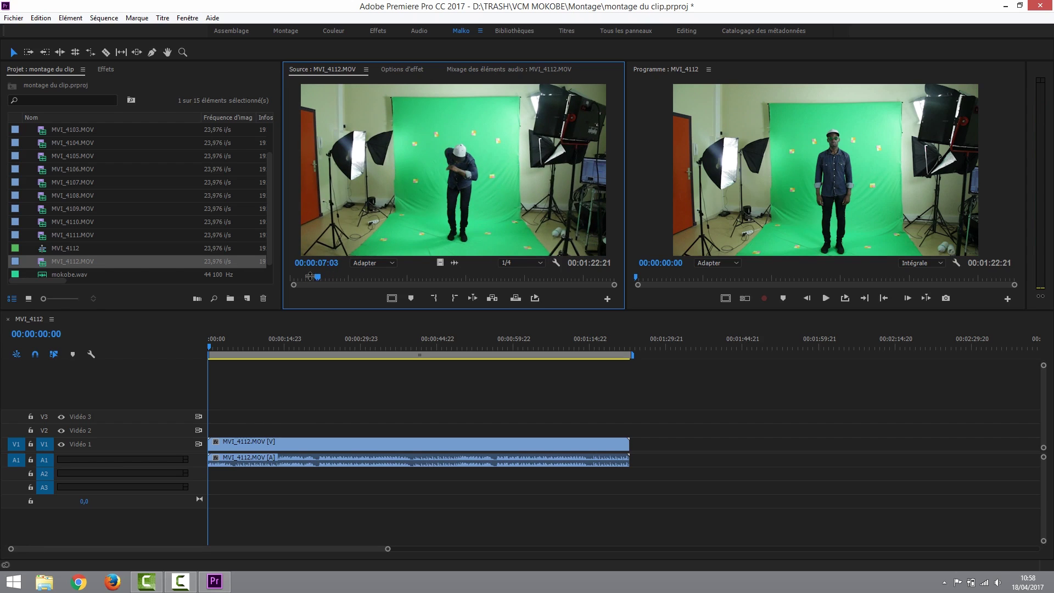
pyautogui.click(309, 276)
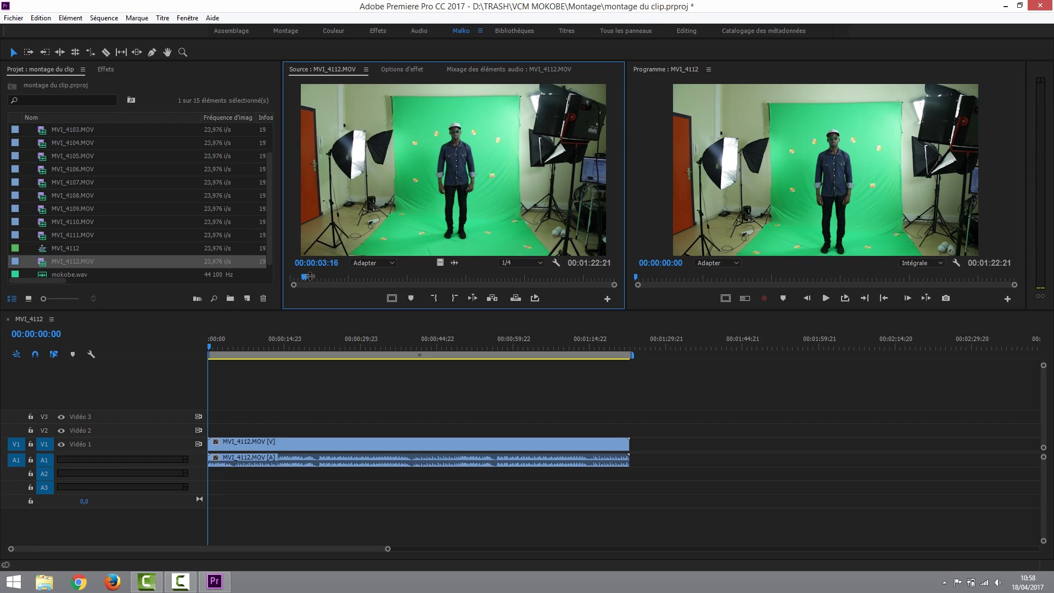
pyautogui.press('space')
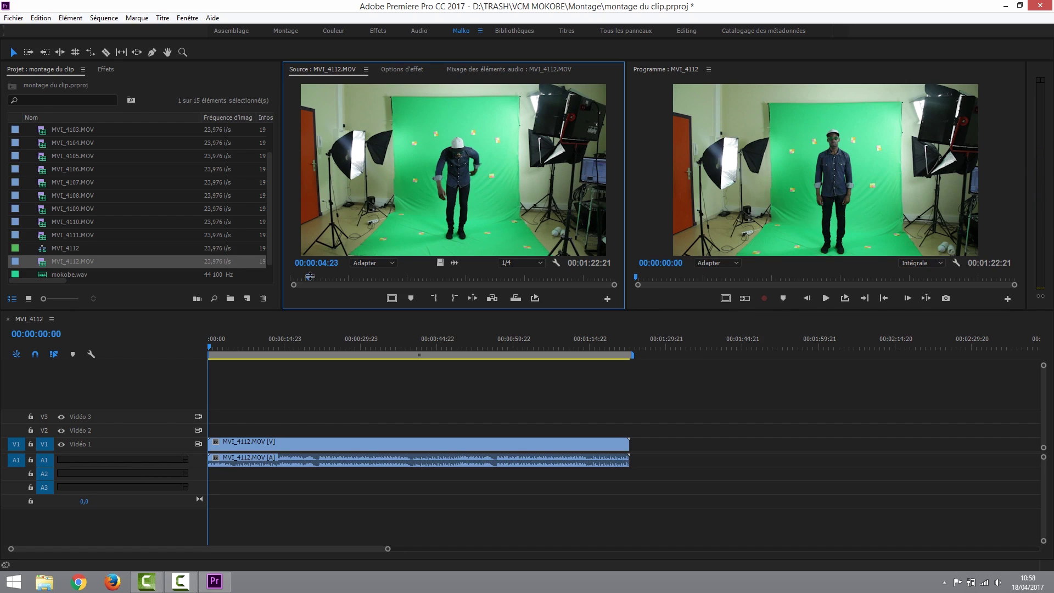
pyautogui.press('i')
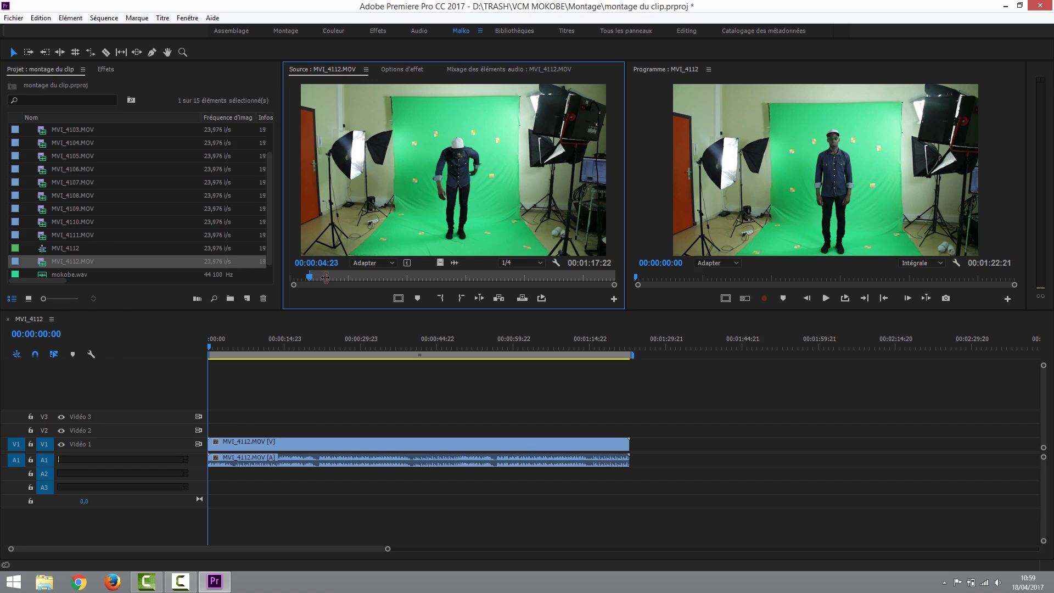
pyautogui.press('space')
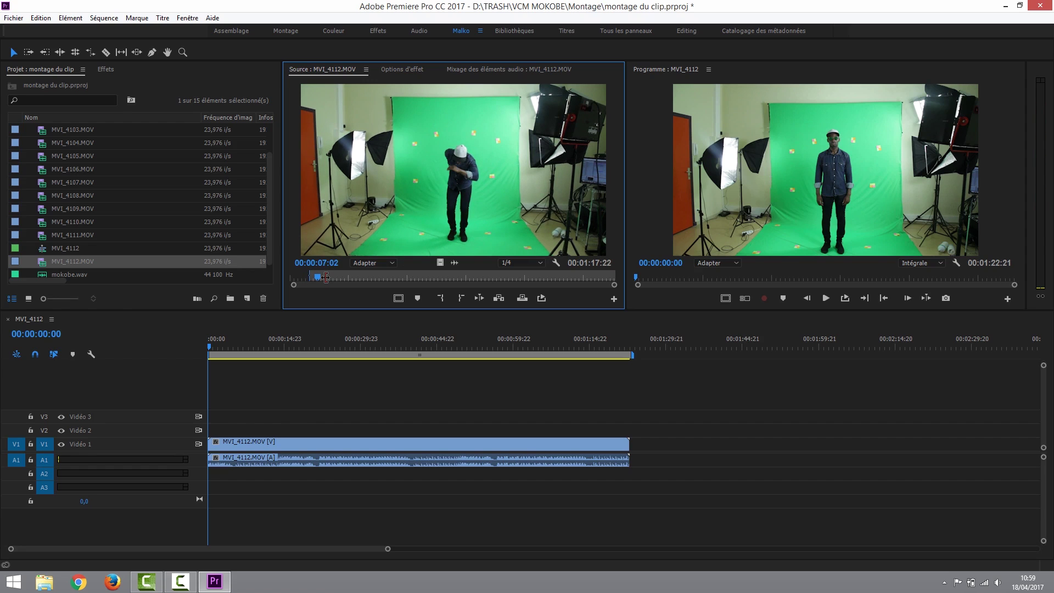
pyautogui.click(326, 277)
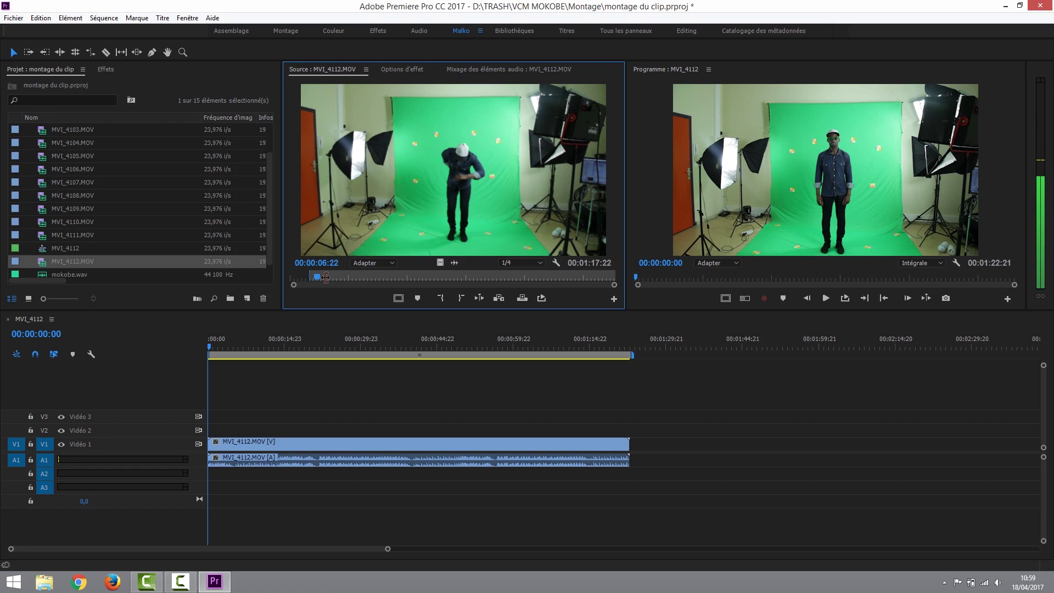
pyautogui.press('o')
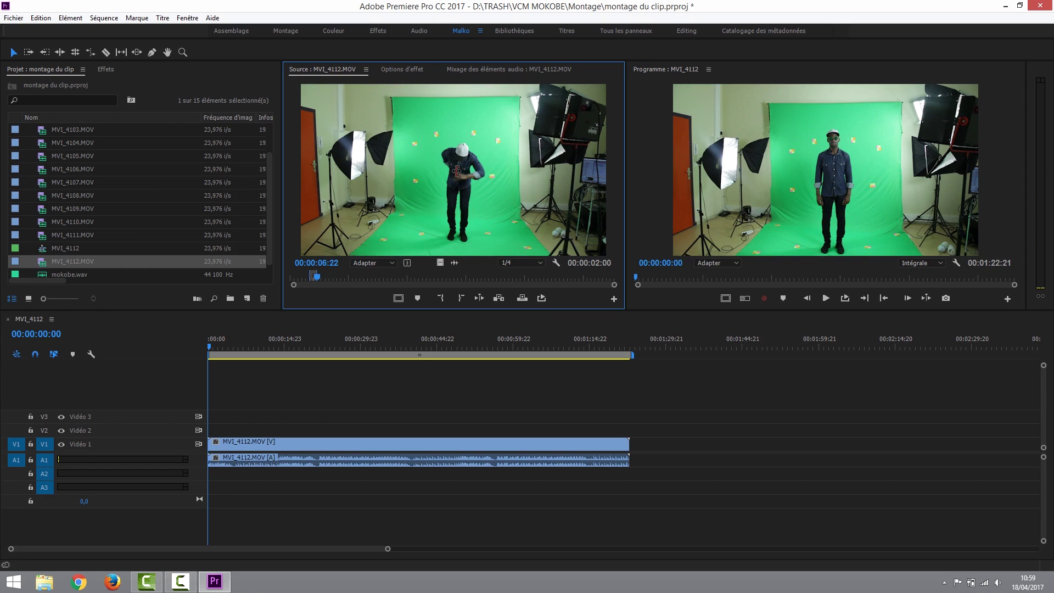
# Shift the full-length MVI_4112.MOV clip further along the timeline and place only the marked excerpt's video at the start of V1.
pyautogui.moveTo(457, 171); pyautogui.dragTo(581, 450)
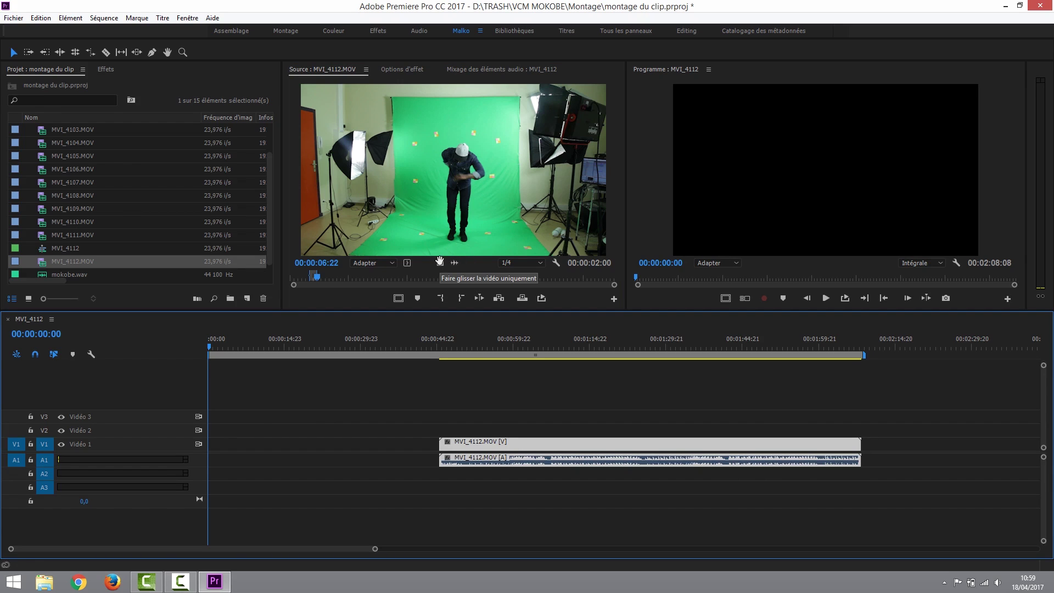
pyautogui.moveTo(439, 261); pyautogui.dragTo(206, 453)
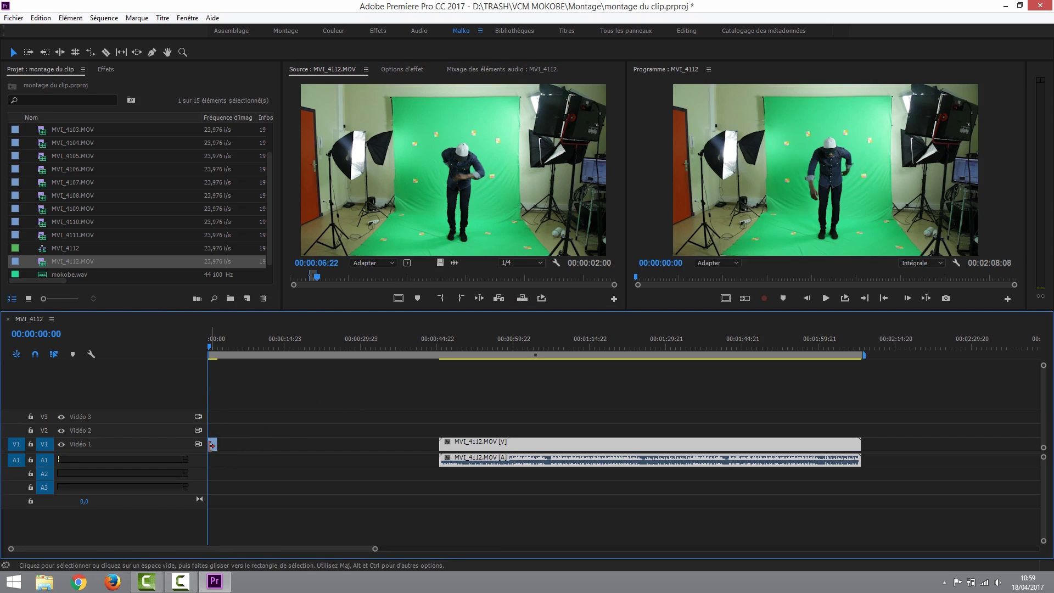
# Add mokobe.wav to audio track A2 at the start of the sequence.
pyautogui.moveTo(271, 216); pyautogui.dragTo(271, 240)
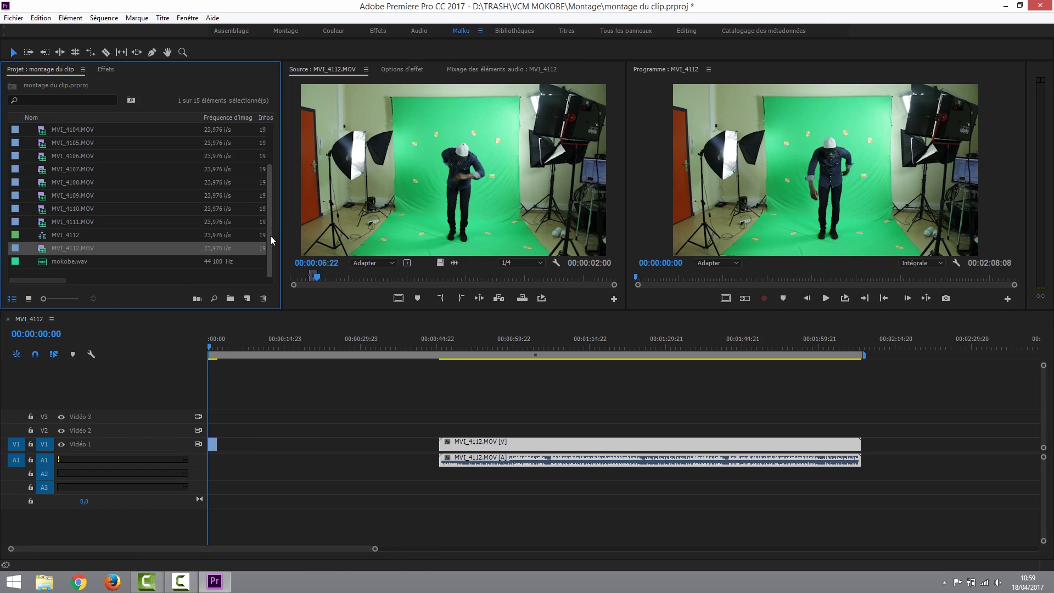
pyautogui.press('Down')
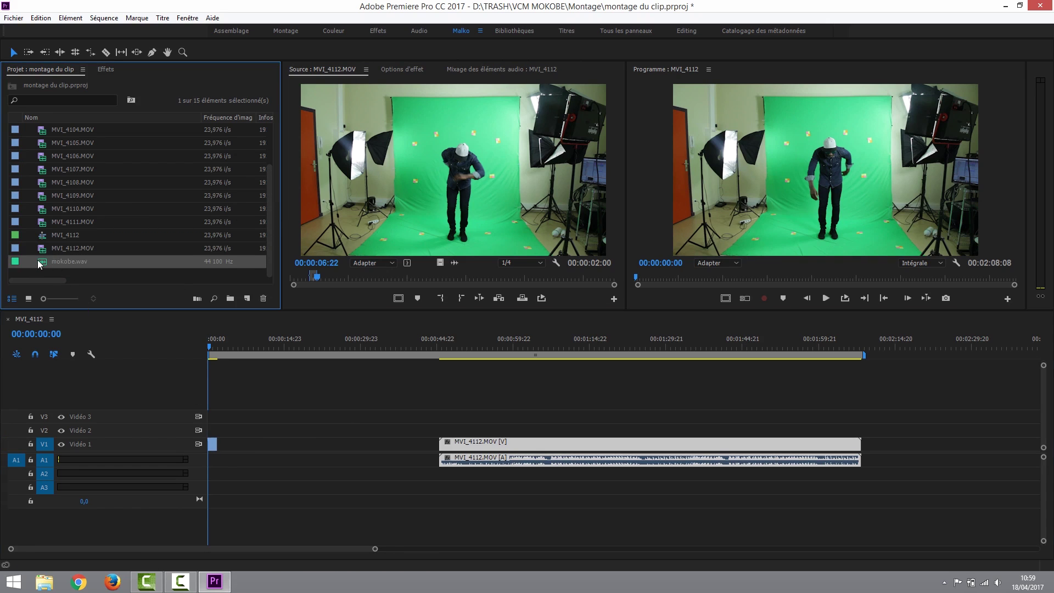
pyautogui.moveTo(37, 259); pyautogui.dragTo(215, 481)
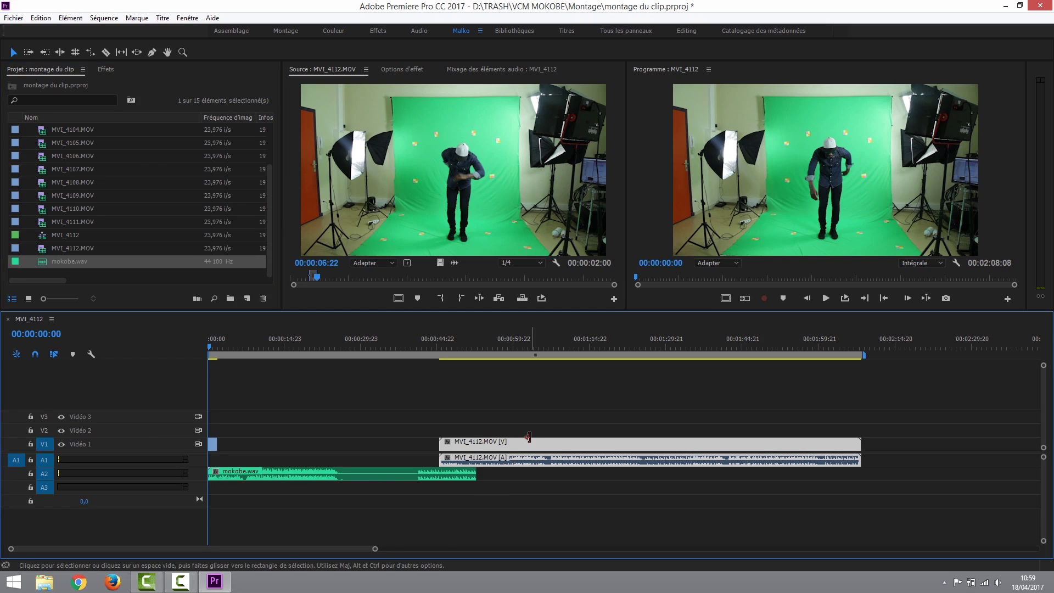
# Delete the full-length MVI_4112.MOV clip from the timeline and move mokobe.wav up to track A1.
pyautogui.press('Delete')
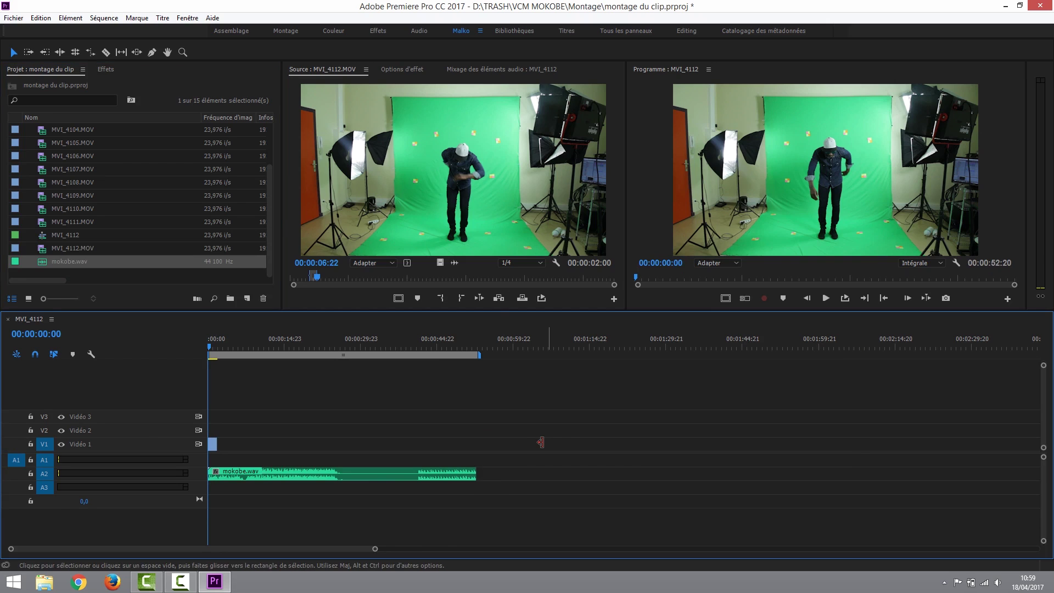
pyautogui.moveTo(261, 477); pyautogui.dragTo(264, 465)
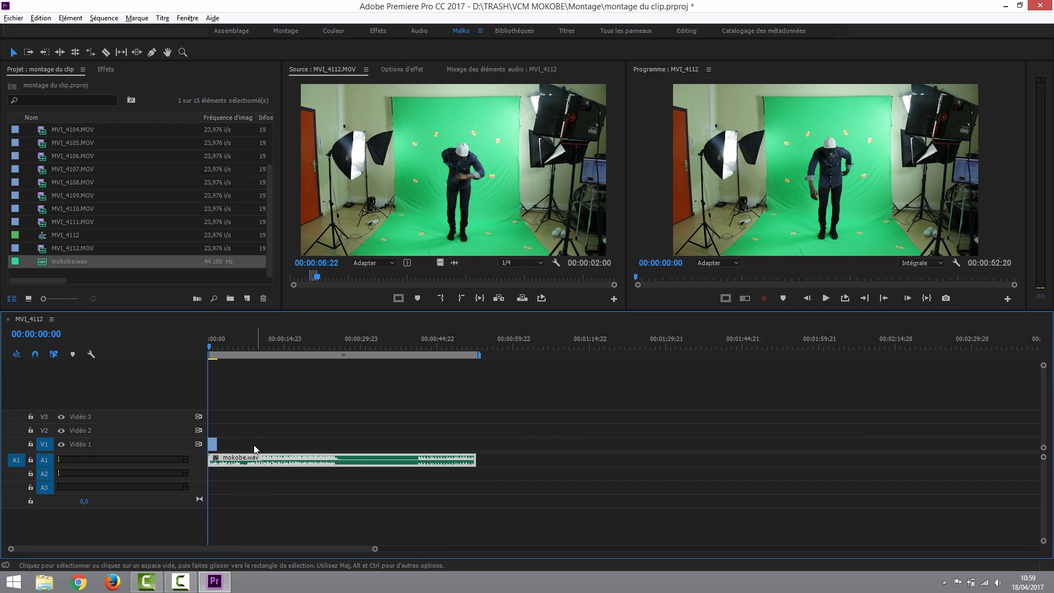
# Play the beginning of the sequence to check the first excerpt against the music.
pyautogui.keyDown('alt'); pyautogui.scroll(5, 254, 447); pyautogui.keyUp('alt')
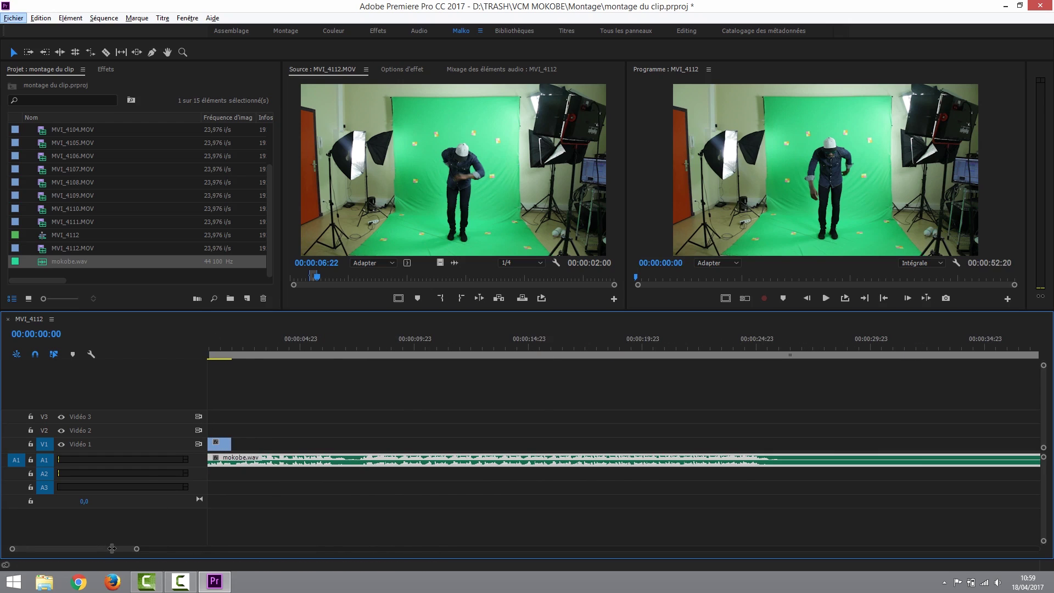
pyautogui.scroll(1, 111, 548)
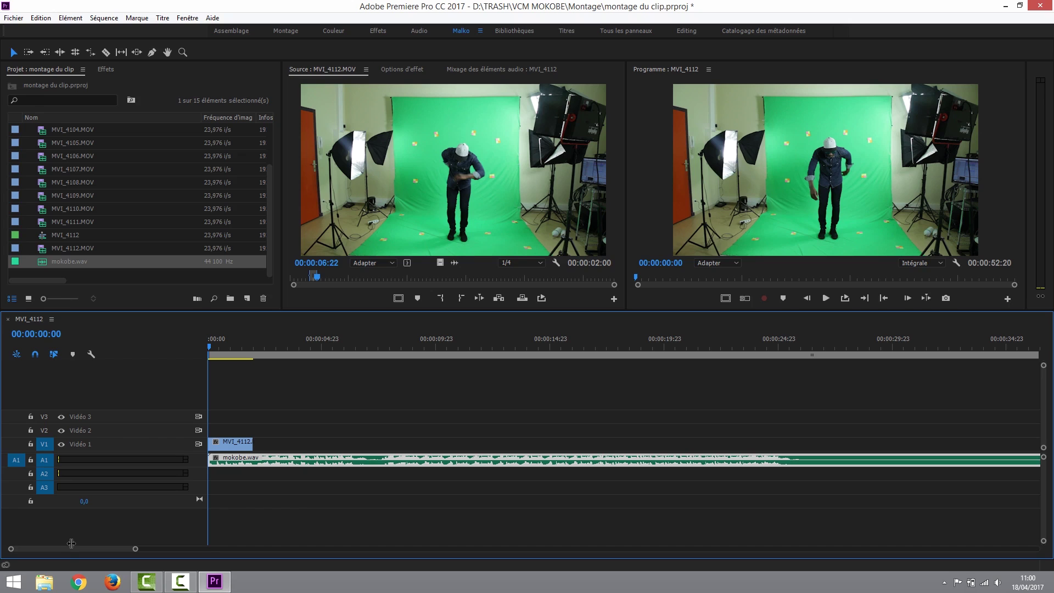
pyautogui.press('space')
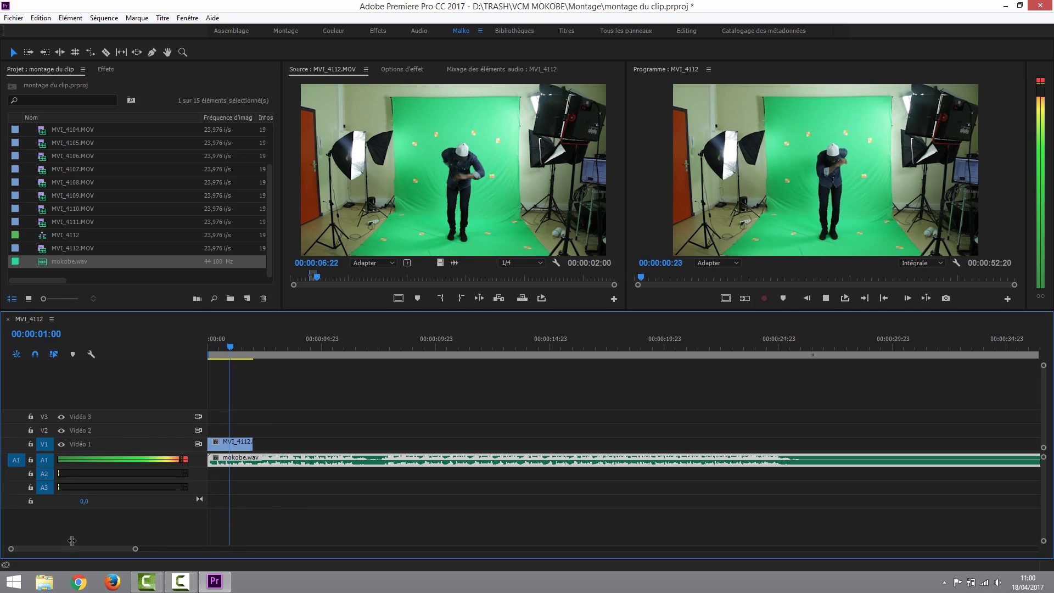
pyautogui.press('space')
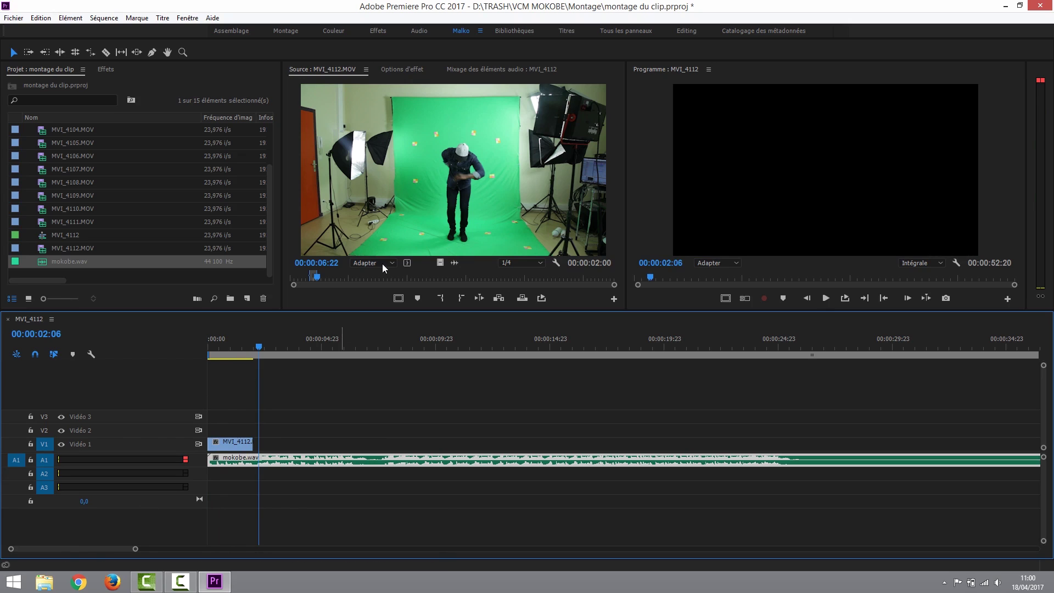
# Mark MVI_4112.MOV from 00:01:14:05 to 00:01:15:19 and place only its video directly after the first clip on V1.
pyautogui.moveTo(339, 278); pyautogui.dragTo(520, 278)
pyautogui.press('space')
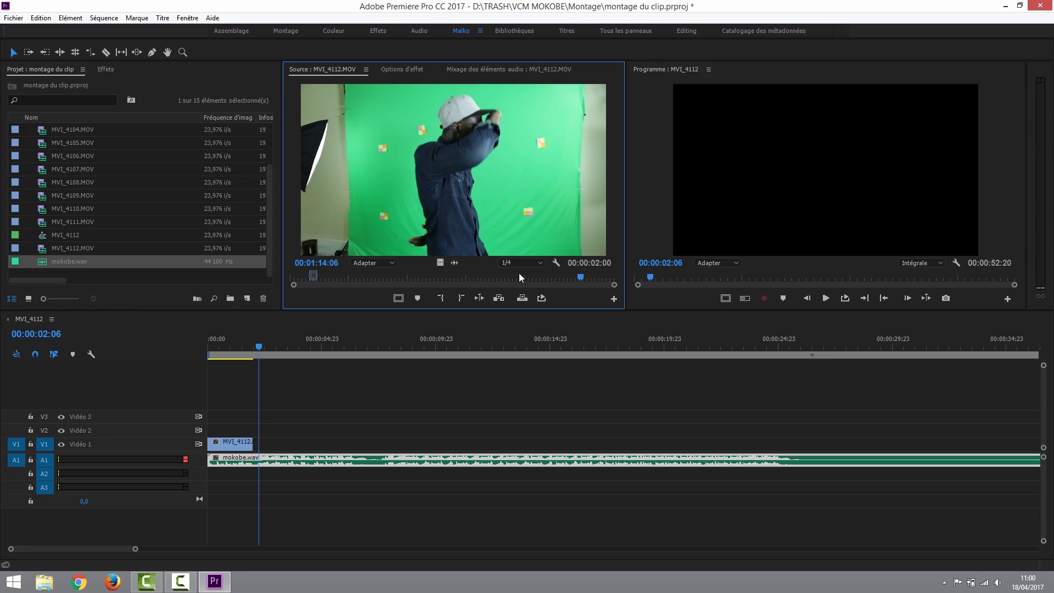
pyautogui.press('j')
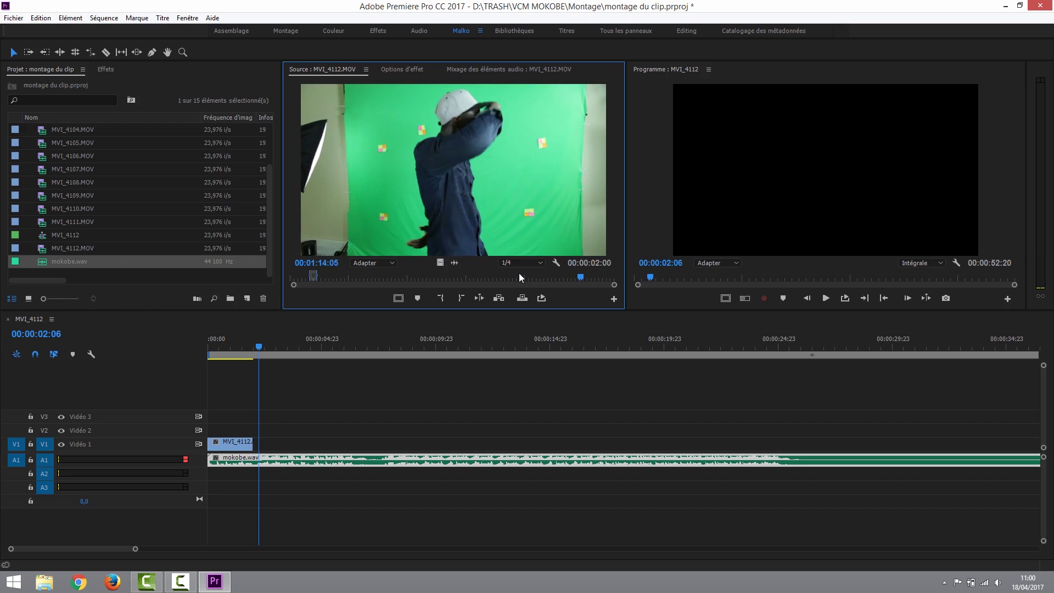
pyautogui.press('l')
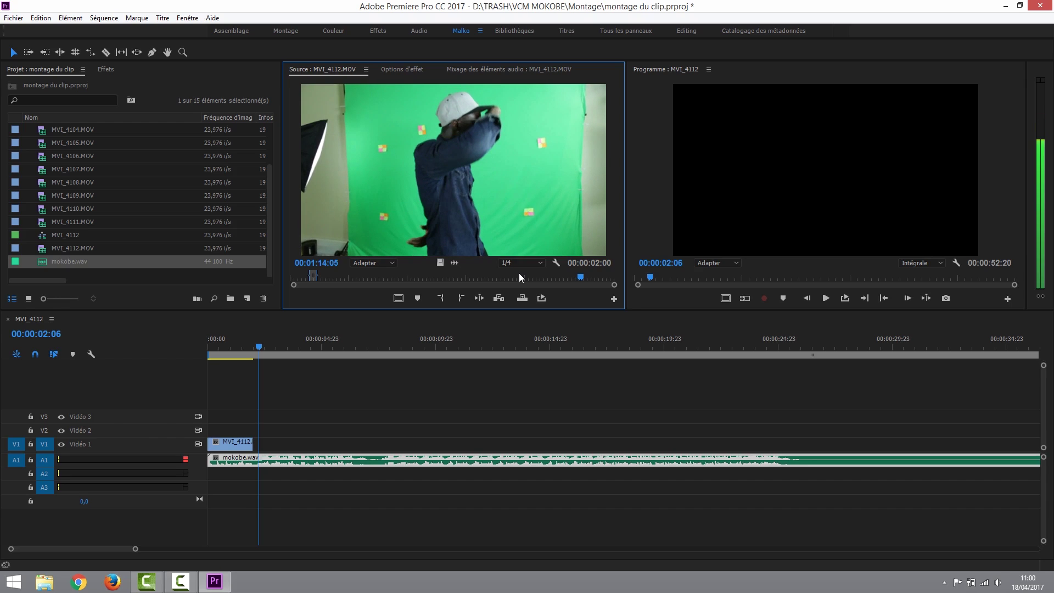
pyautogui.press('i')
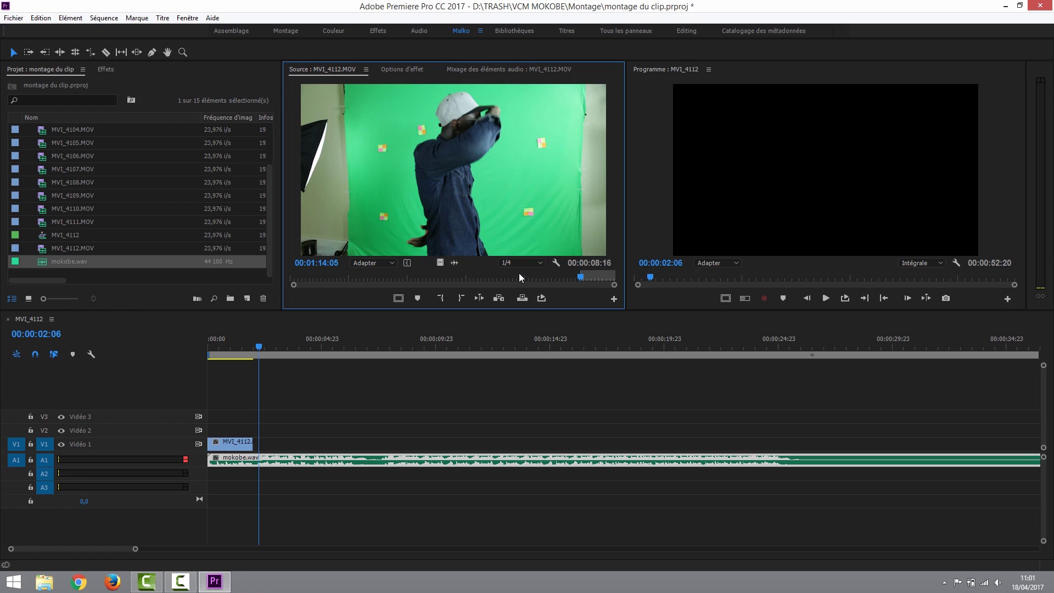
pyautogui.press('space')
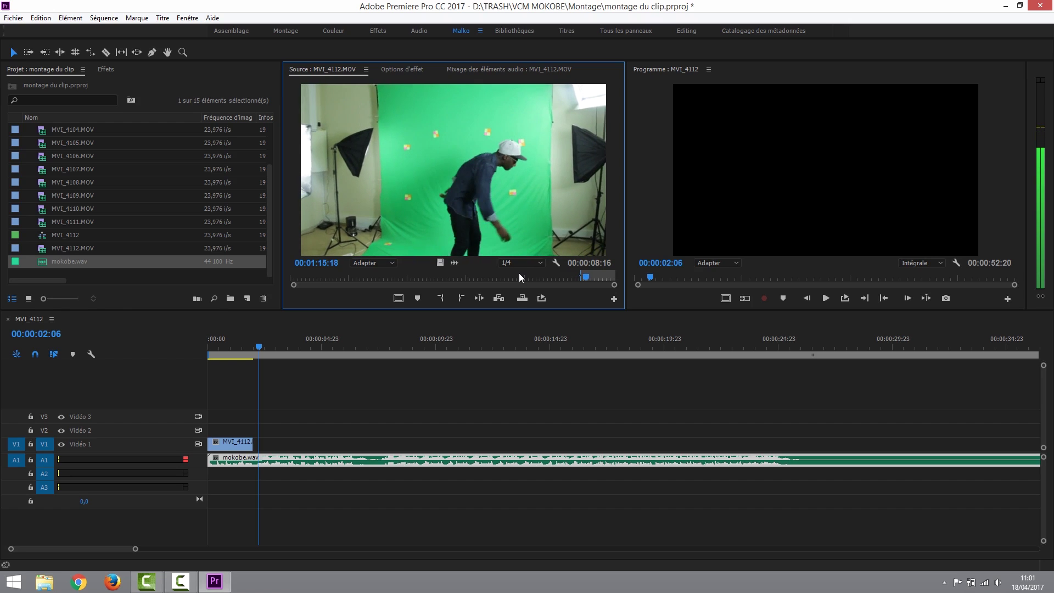
pyautogui.press('i')
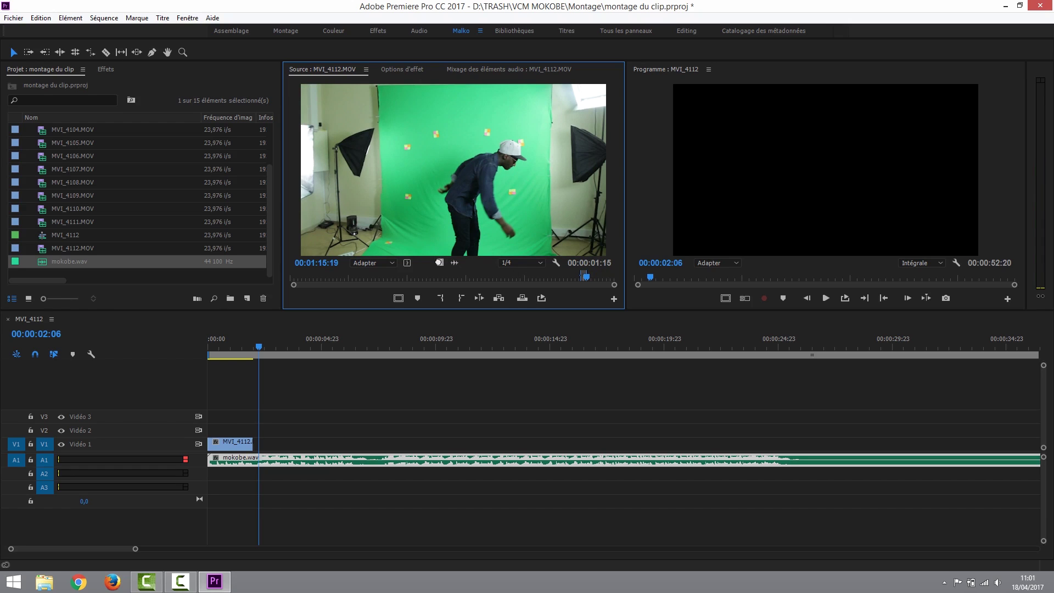
pyautogui.moveTo(440, 262); pyautogui.dragTo(266, 446)
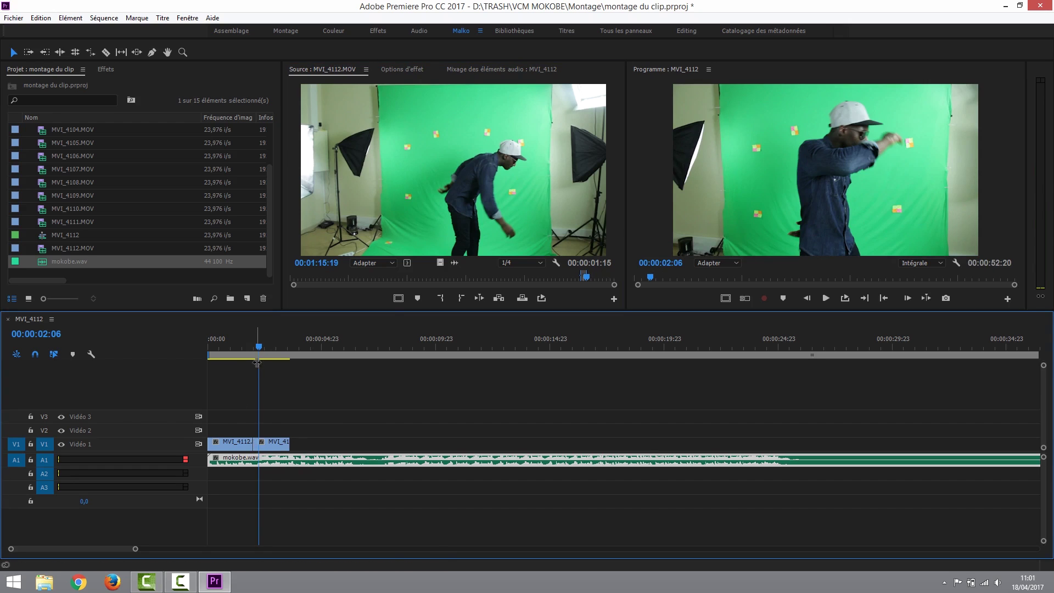
# Play the sequence from near its start to check the cut between the two excerpts.
pyautogui.click(214, 345)
pyautogui.press('space')
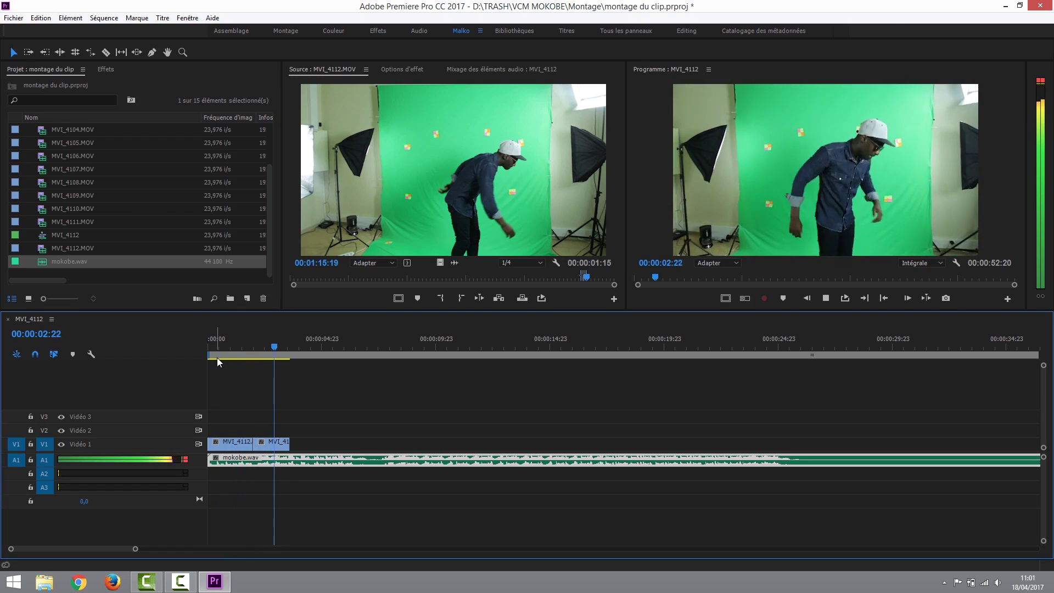
pyautogui.press('space')
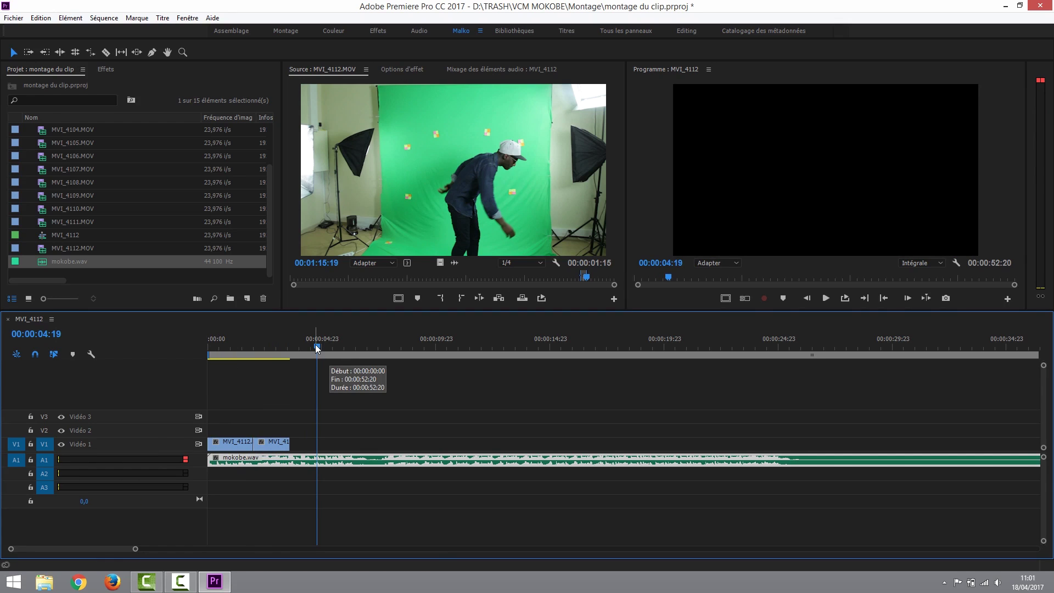
# Load MVI_4101.MOV from the project's footage into the source monitor.
pyautogui.click(76, 211)
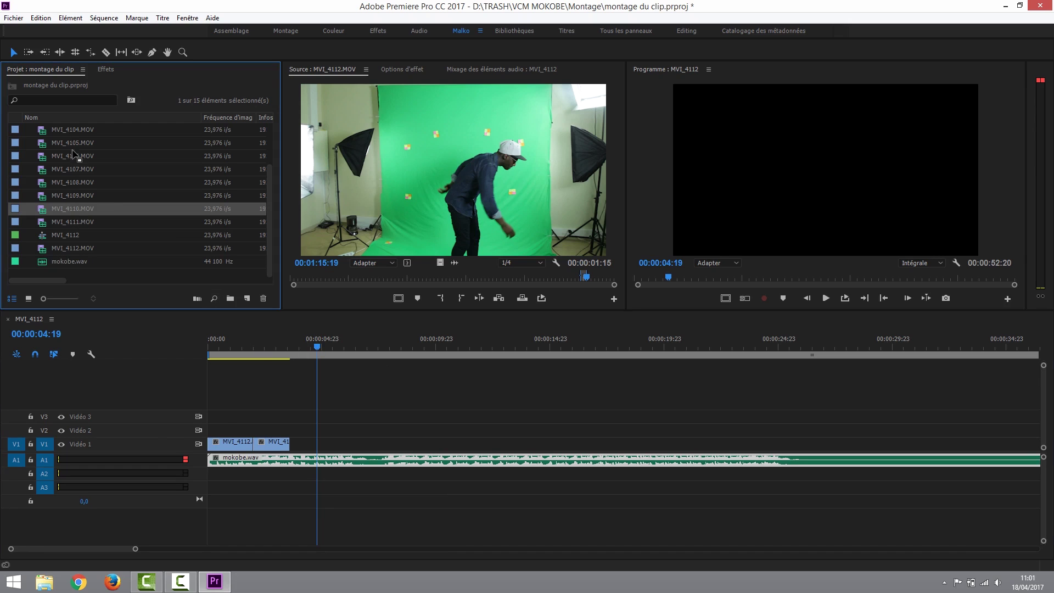
pyautogui.click(62, 132)
pyautogui.scroll(2, 266, 163)
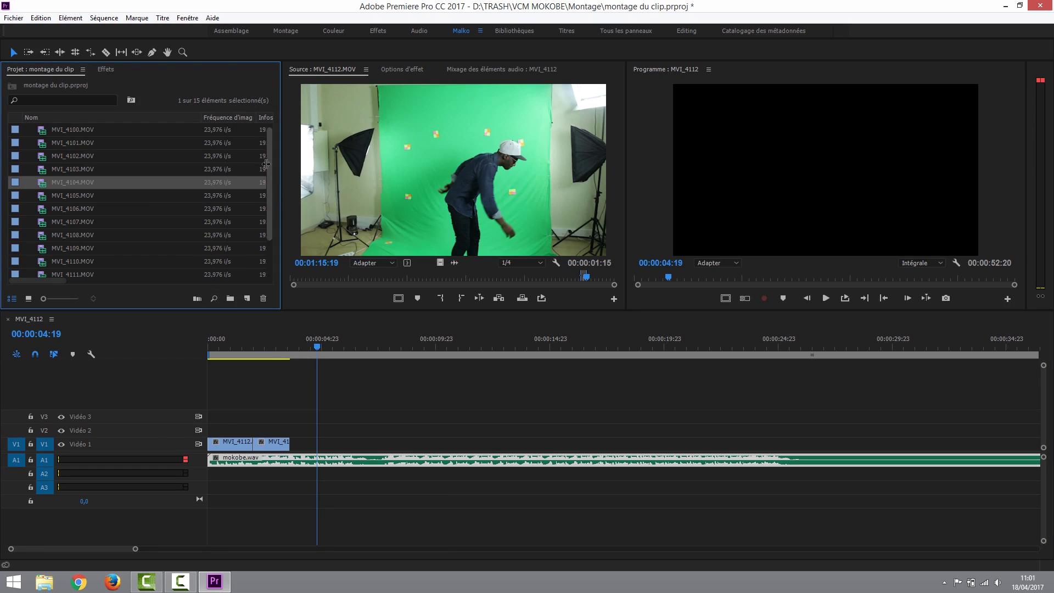
pyautogui.doubleClick(62, 143)
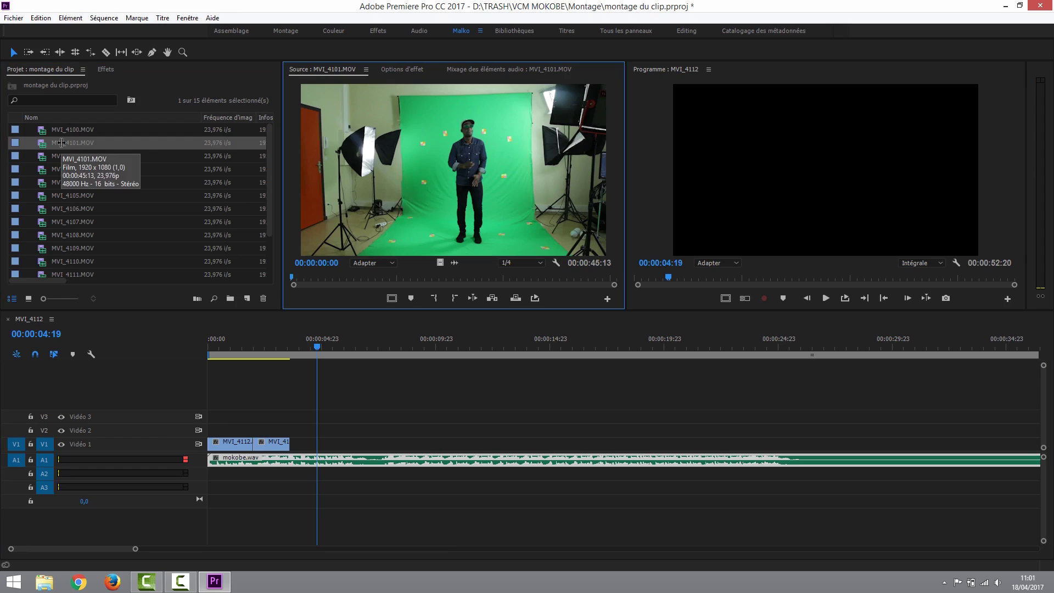
pyautogui.doubleClick(68, 155)
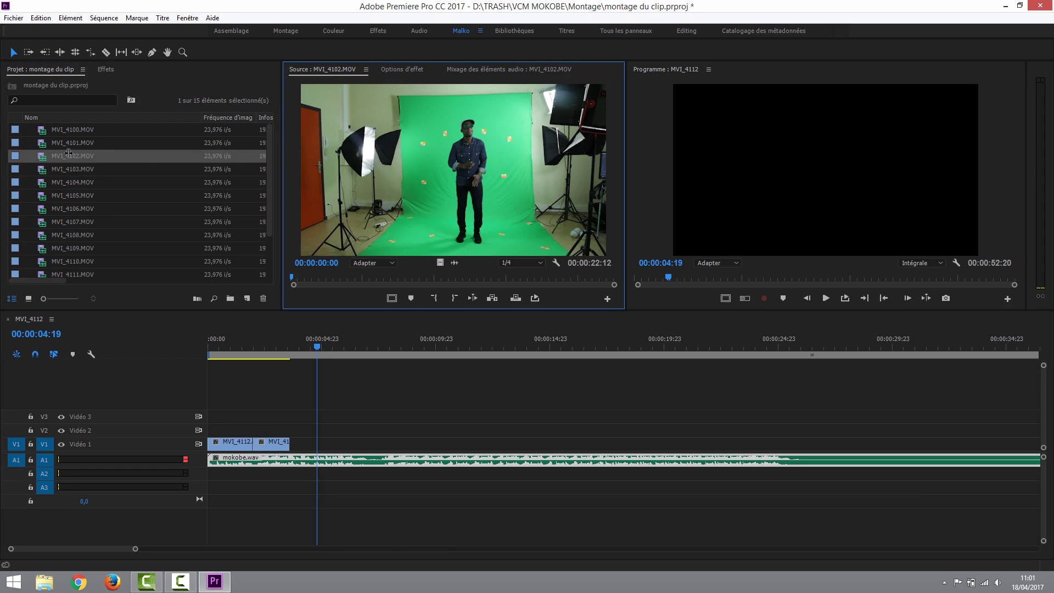
pyautogui.doubleClick(57, 142)
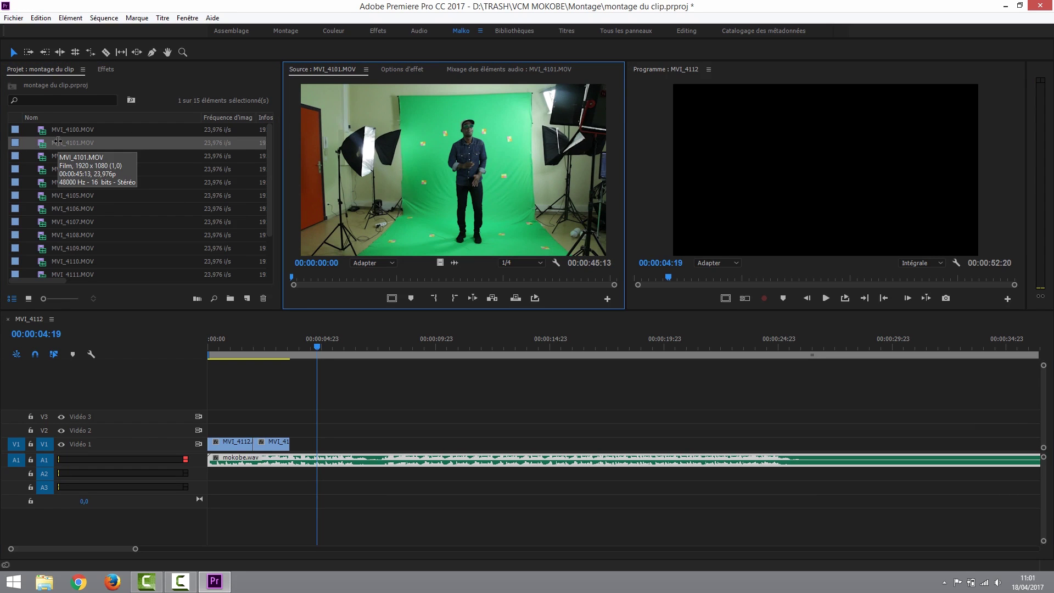
# Review MVI_4101.MOV in the source monitor and mark its in point at 00:00:15:23, on the bent-over pose.
pyautogui.press('space')
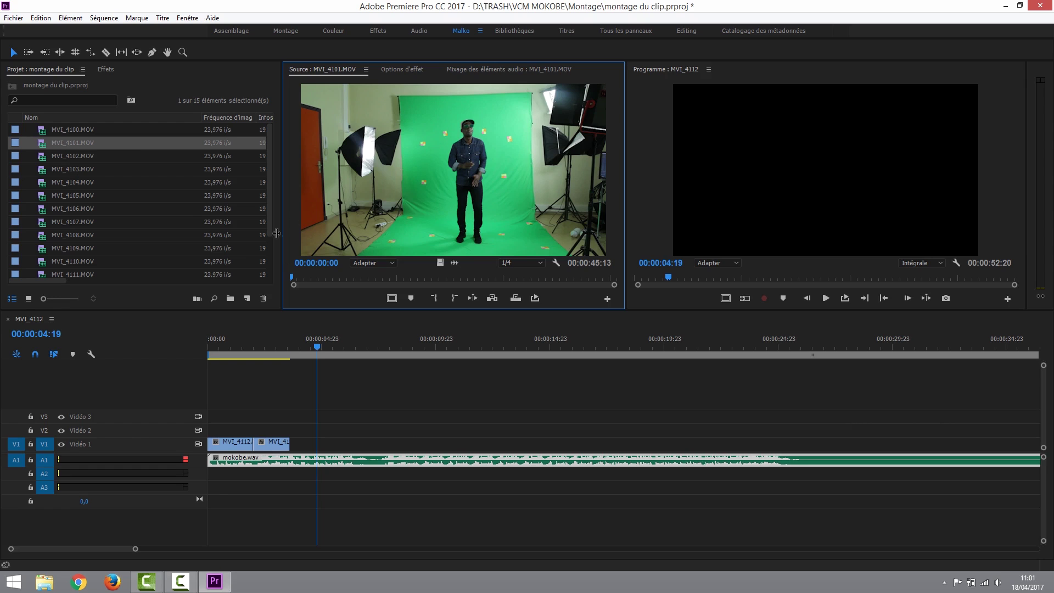
pyautogui.moveTo(357, 275); pyautogui.dragTo(391, 278)
pyautogui.press('space')
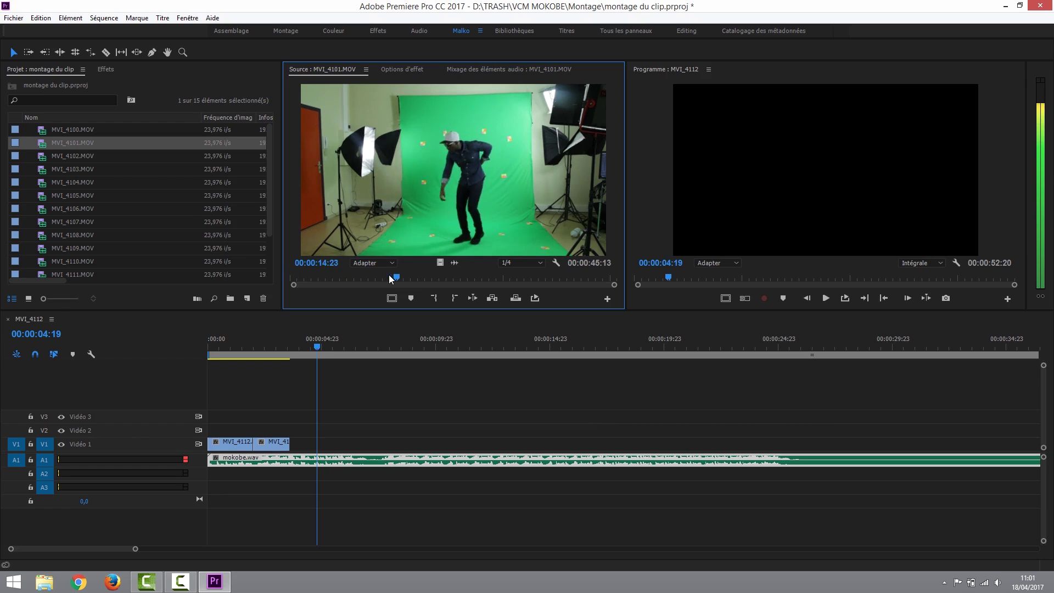
pyautogui.press('space')
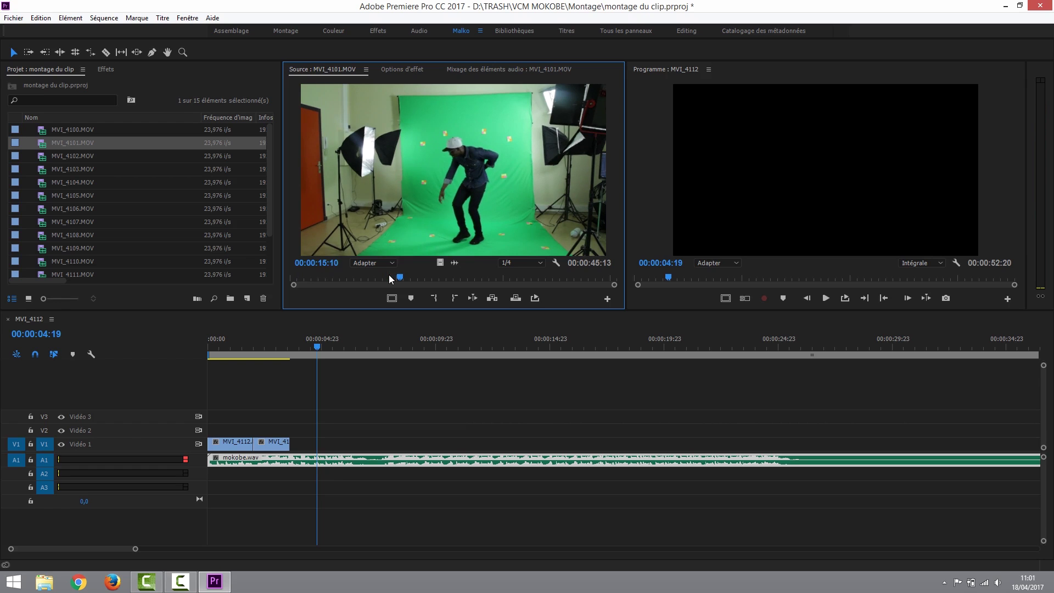
pyautogui.press('Left')
pyautogui.press('Left')
pyautogui.press('Left')
pyautogui.press('Left')
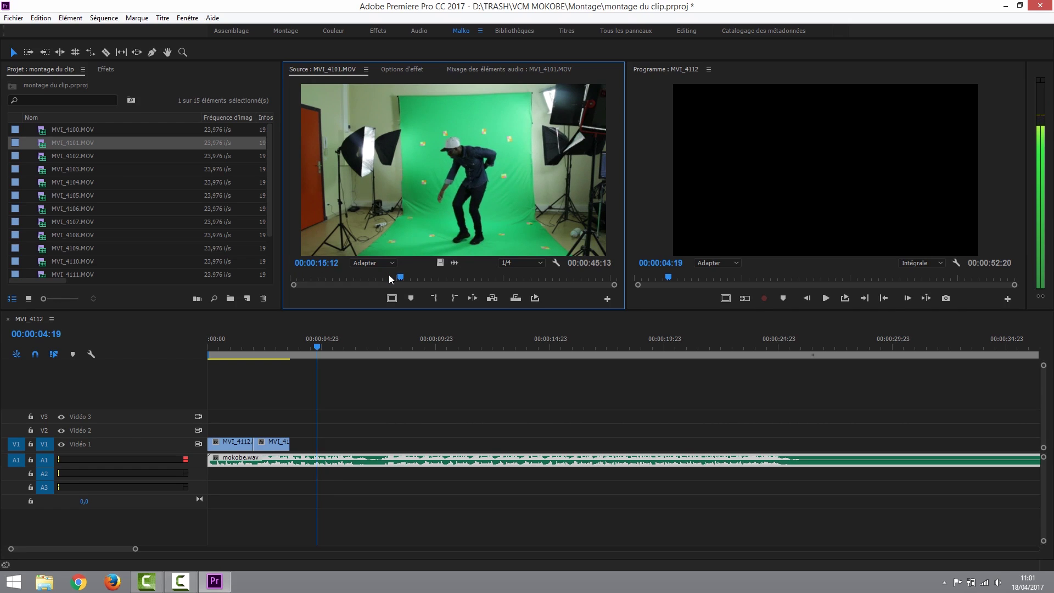
pyautogui.press('Right')
pyautogui.press('Right')
pyautogui.press('Right')
pyautogui.press('Right')
pyautogui.press('Right')
pyautogui.press('Right')
pyautogui.press('Right')
pyautogui.press('Right')
pyautogui.press('Right')
pyautogui.press('Right')
pyautogui.press('Right')
pyautogui.press('Right')
pyautogui.press('Right')
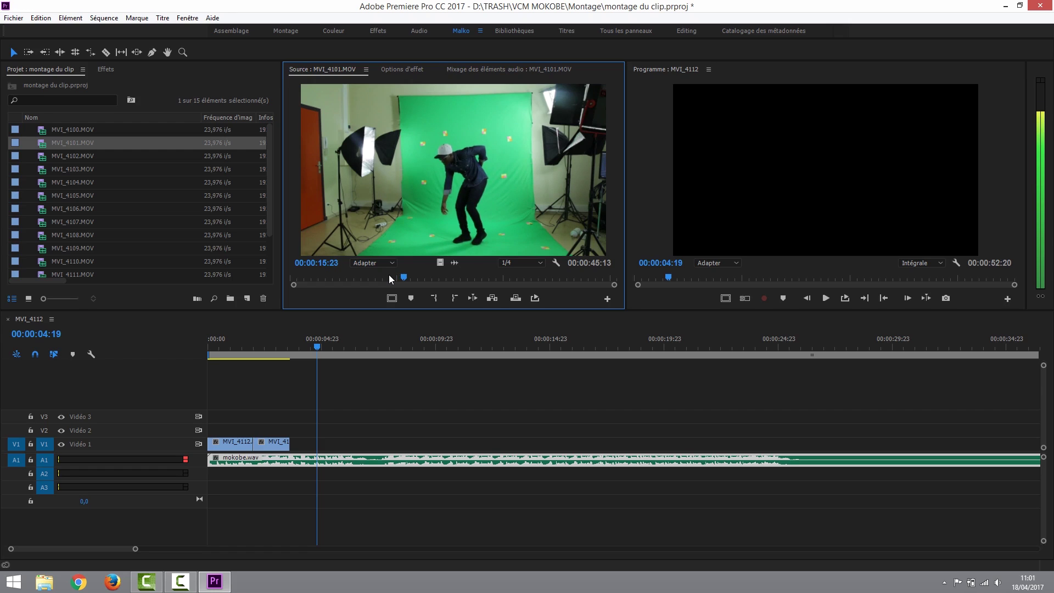
pyautogui.press('i')
# Mark the out point of MVI_4101.MOV at 00:00:18:08 and place only its video directly after the second clip on V1.
pyautogui.press('space')
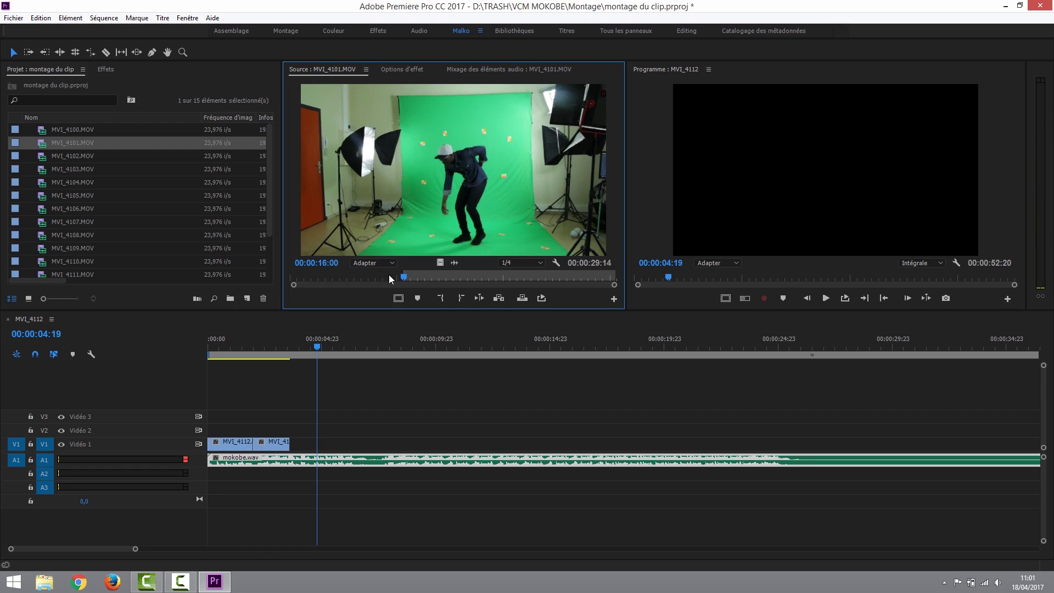
pyautogui.press('space')
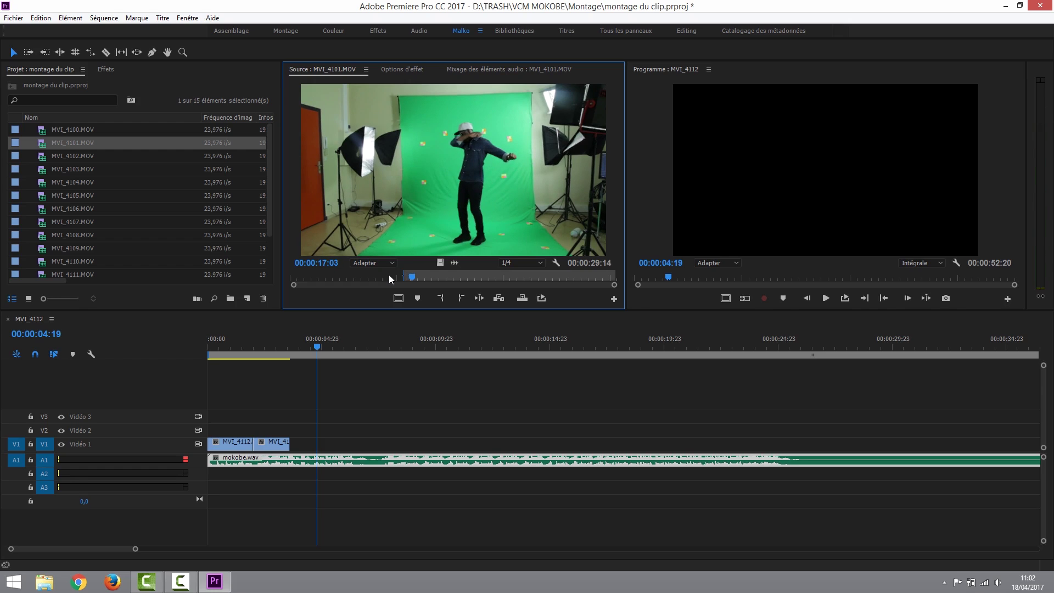
pyautogui.press('j')
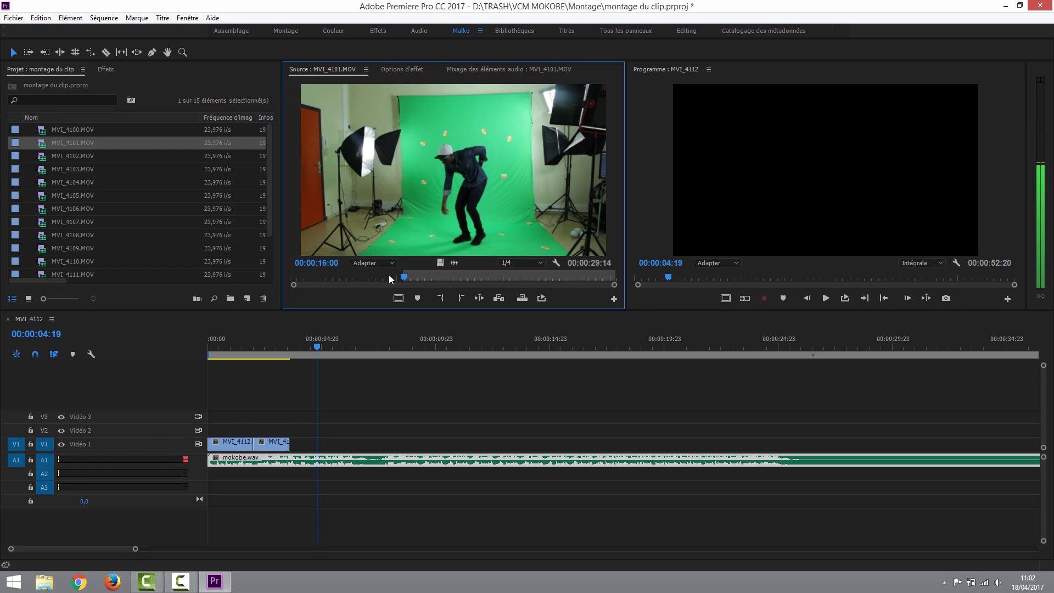
pyautogui.press('l')
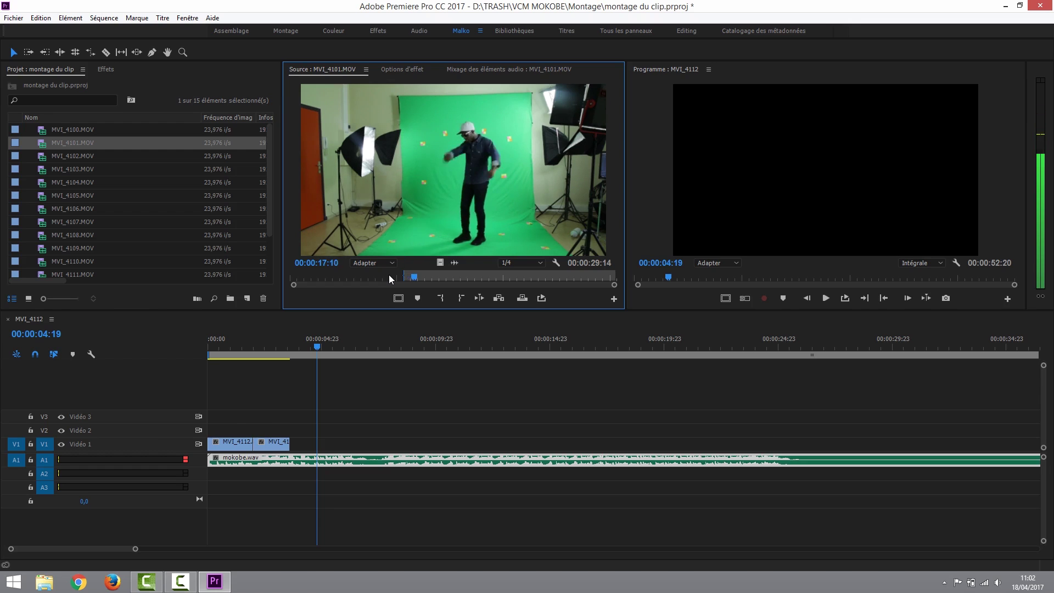
pyautogui.press('o')
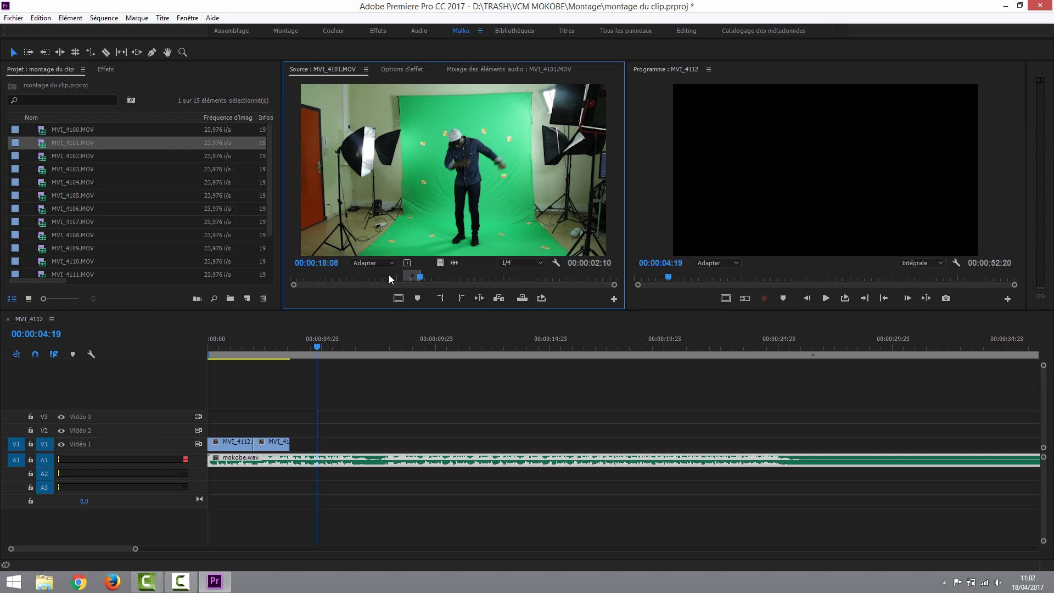
pyautogui.moveTo(439, 262); pyautogui.dragTo(297, 443)
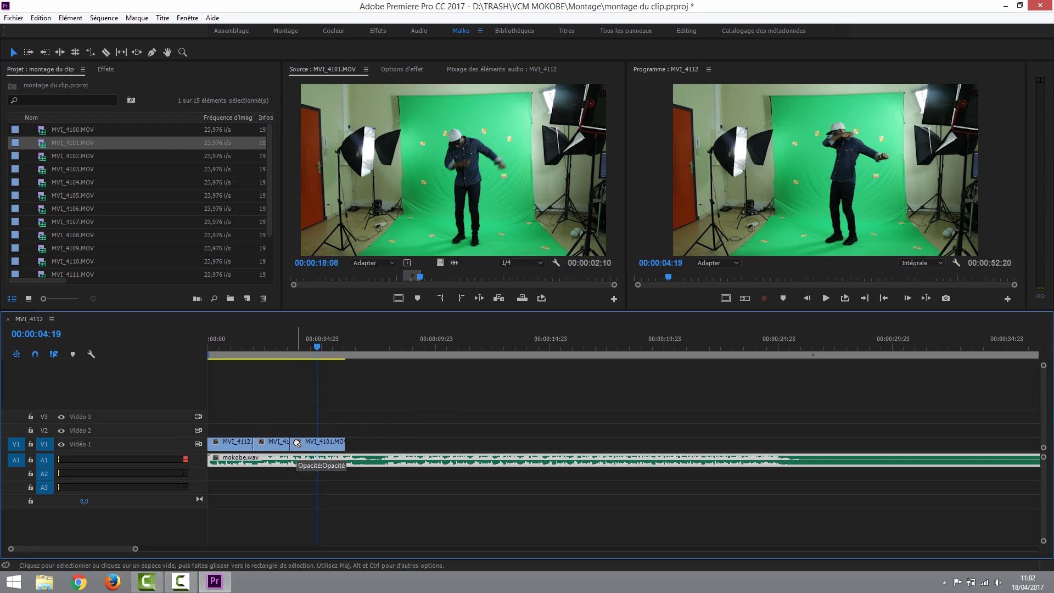
# Play the third clip against the music to find its cut point and trim the clip's end to 00:00:04:15.
pyautogui.click(291, 344)
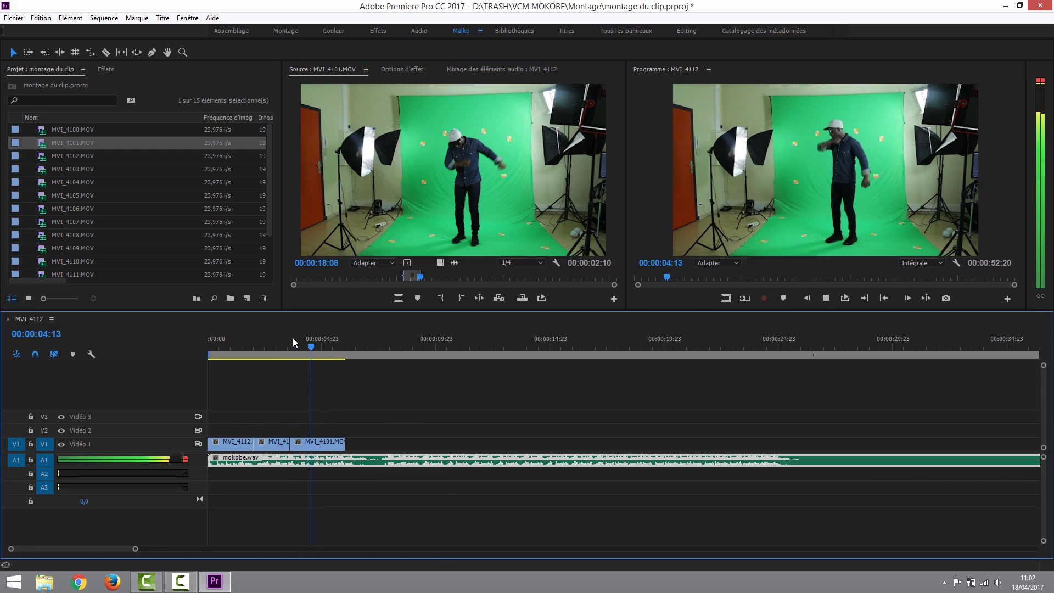
pyautogui.press('space')
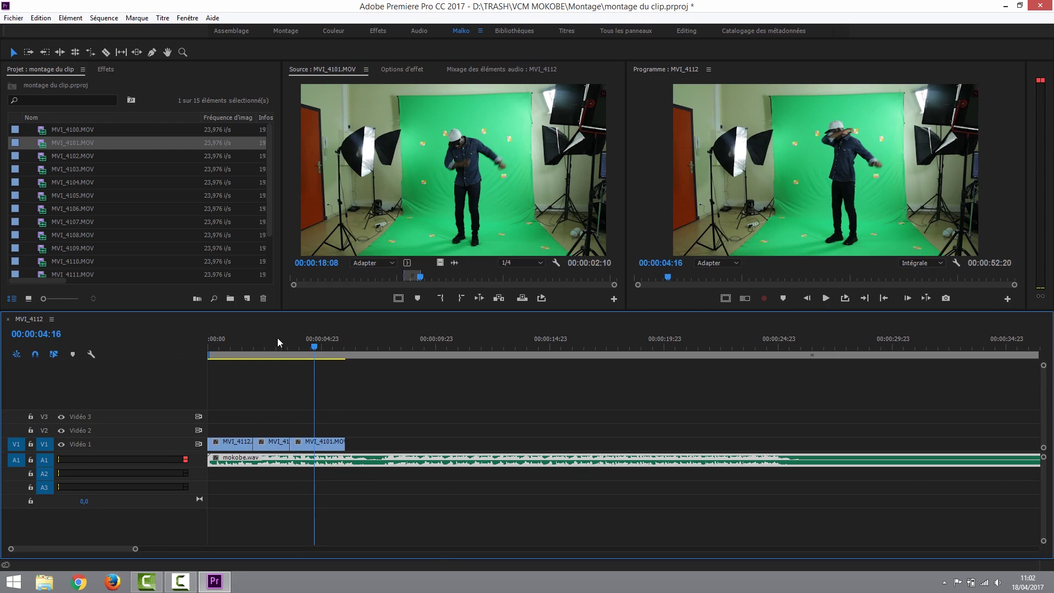
pyautogui.click(291, 340)
pyautogui.press('space')
pyautogui.click(271, 334)
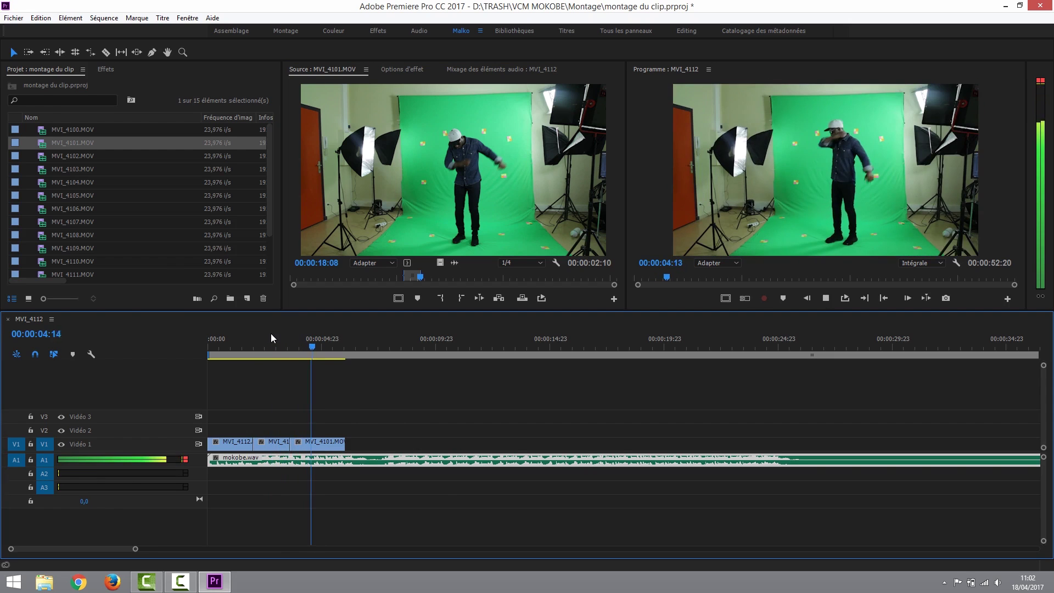
pyautogui.press('space')
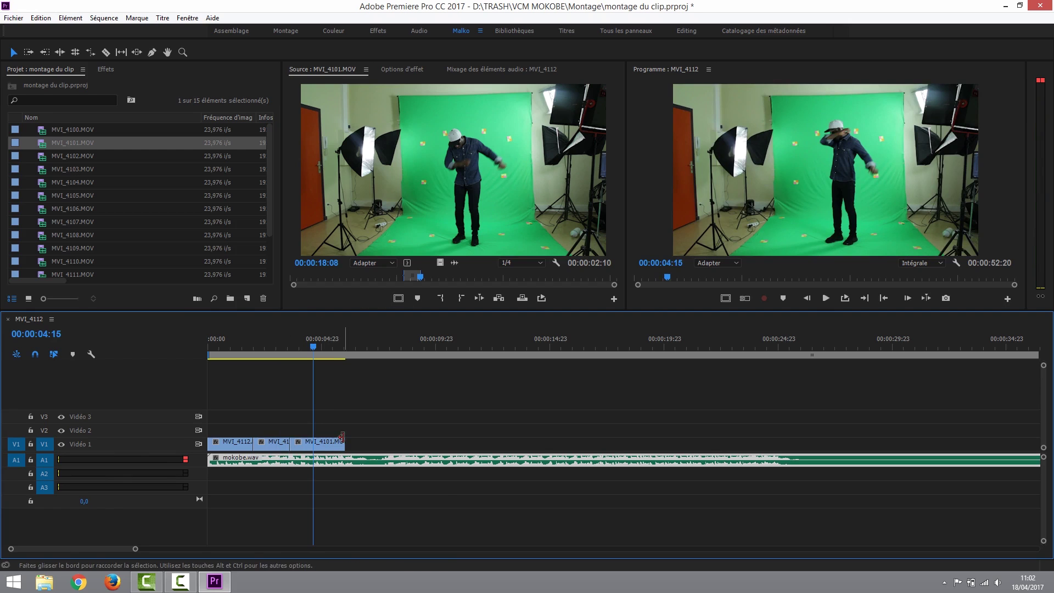
pyautogui.moveTo(341, 443); pyautogui.dragTo(313, 444)
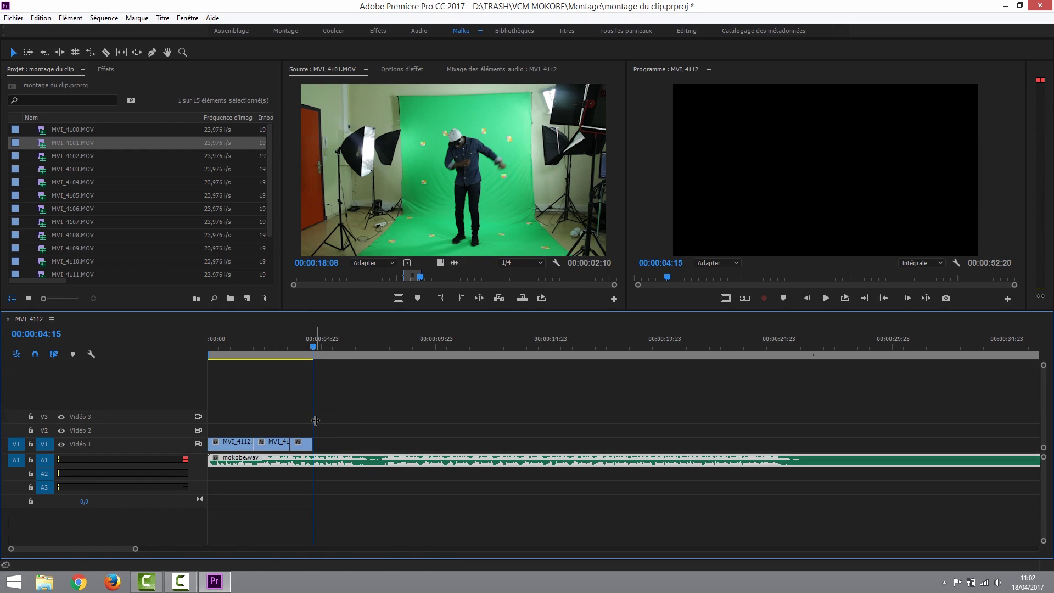